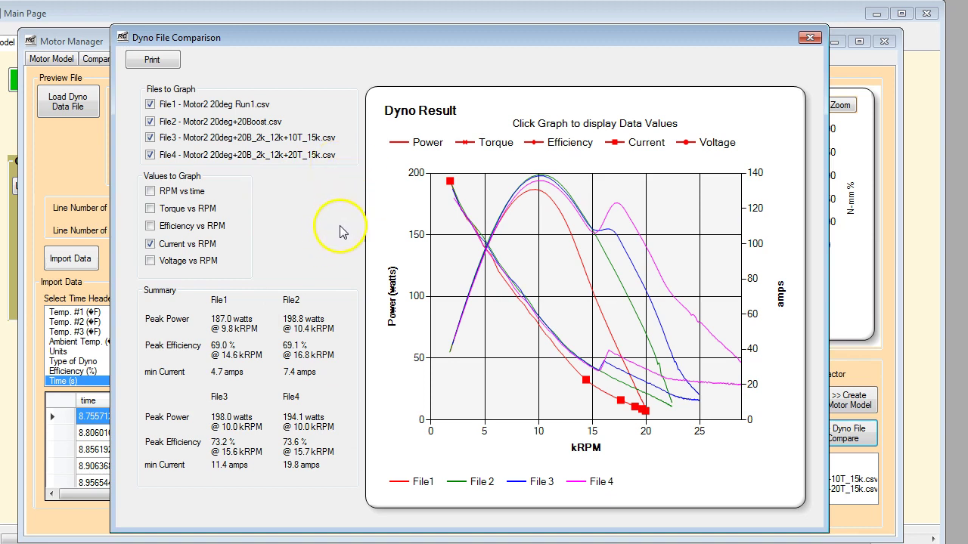
- Graph File1 alone by clearing File2, File3, File4 and Current vs RPM
left_click(149, 121)
left_click(149, 137)
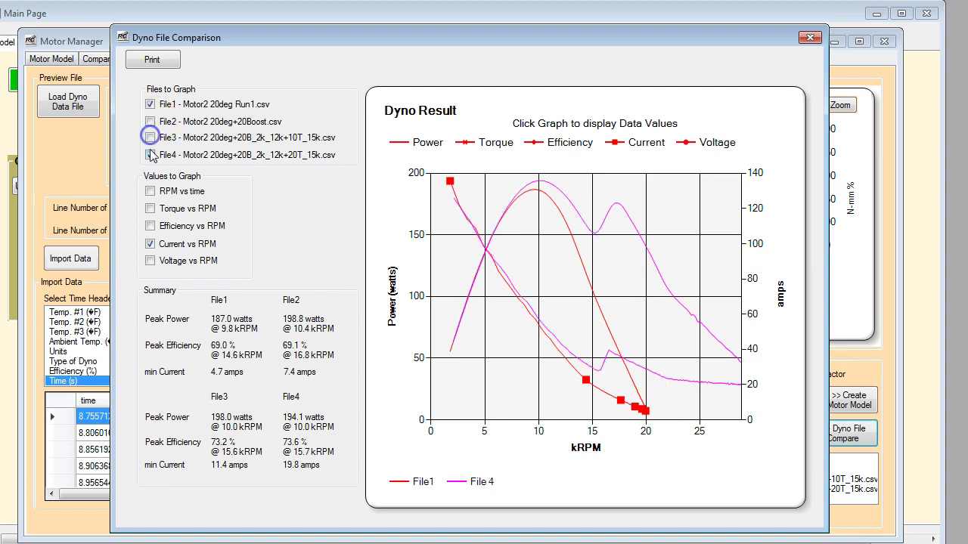
left_click(149, 155)
left_click(151, 244)
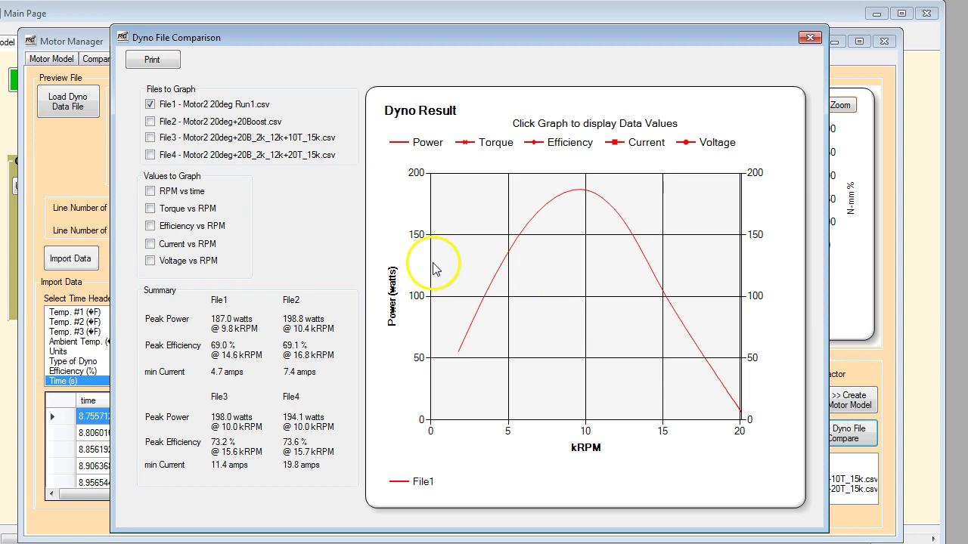
- Show File1's power peak readout: 187.0 watts at 9.71 kRPM
left_click(592, 198)
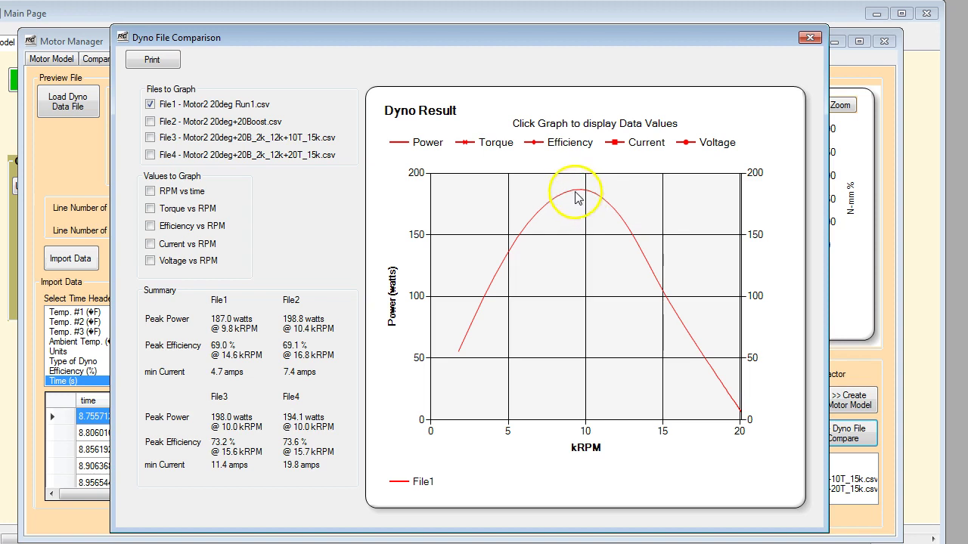
left_click(575, 190)
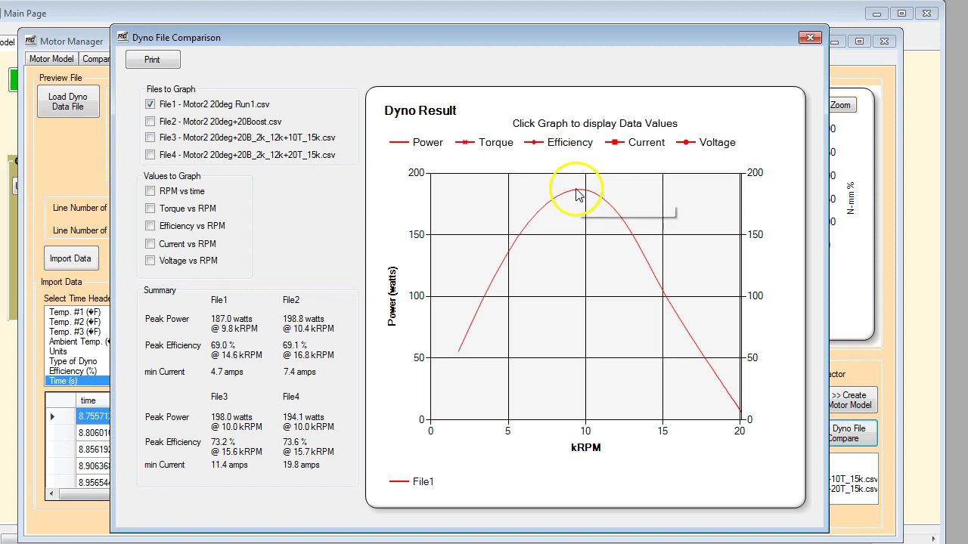
left_click(582, 195)
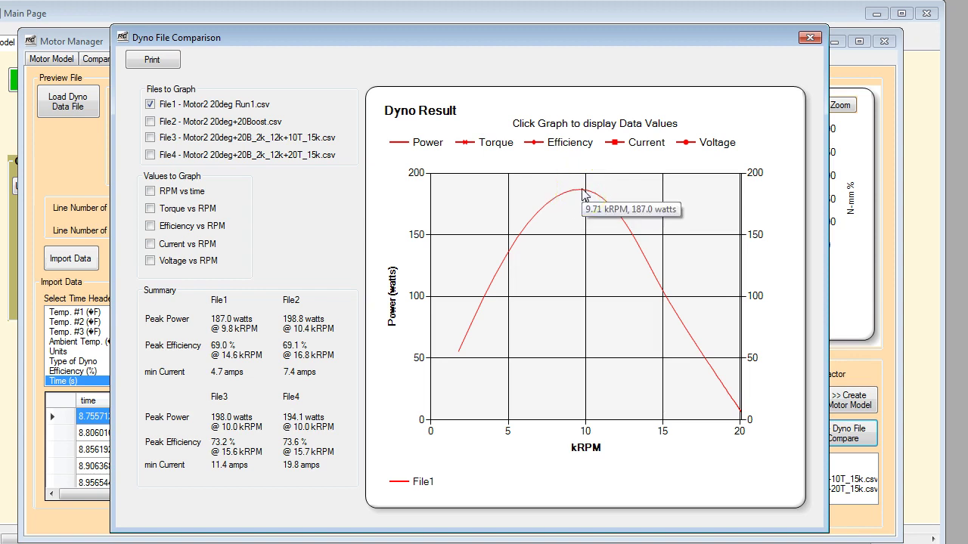
left_click(583, 194)
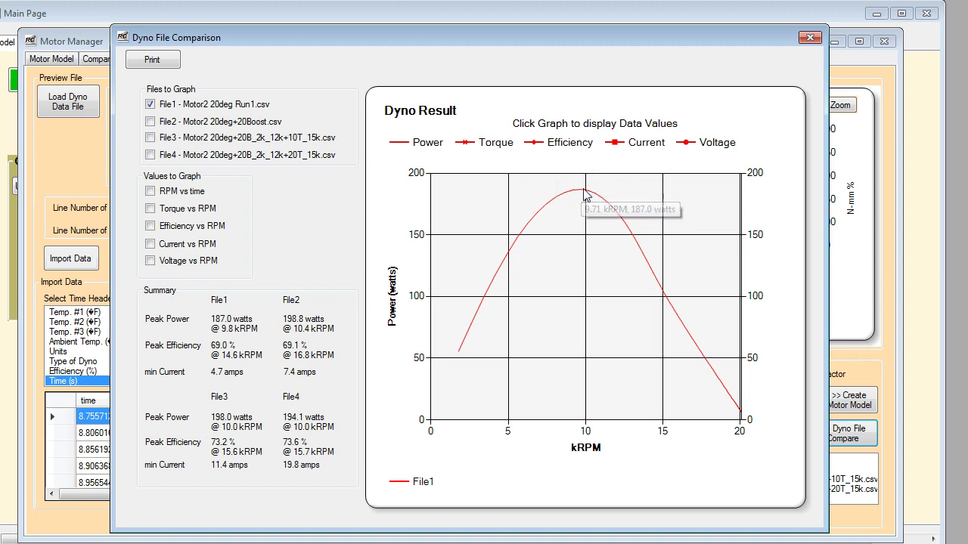
left_click(584, 194)
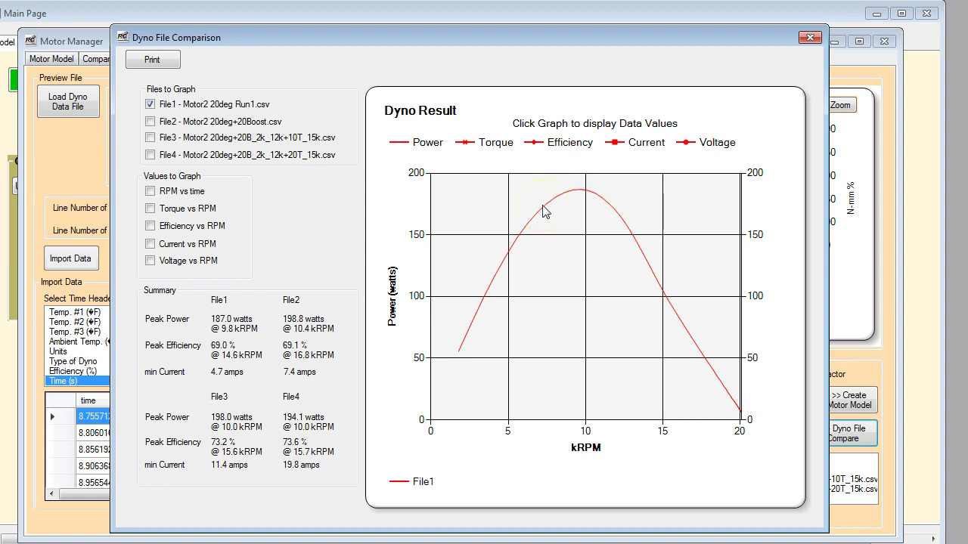
- Add the File2 and File3 power curves, both peaking near 198 watts around 10 kRPM
left_click(151, 122)
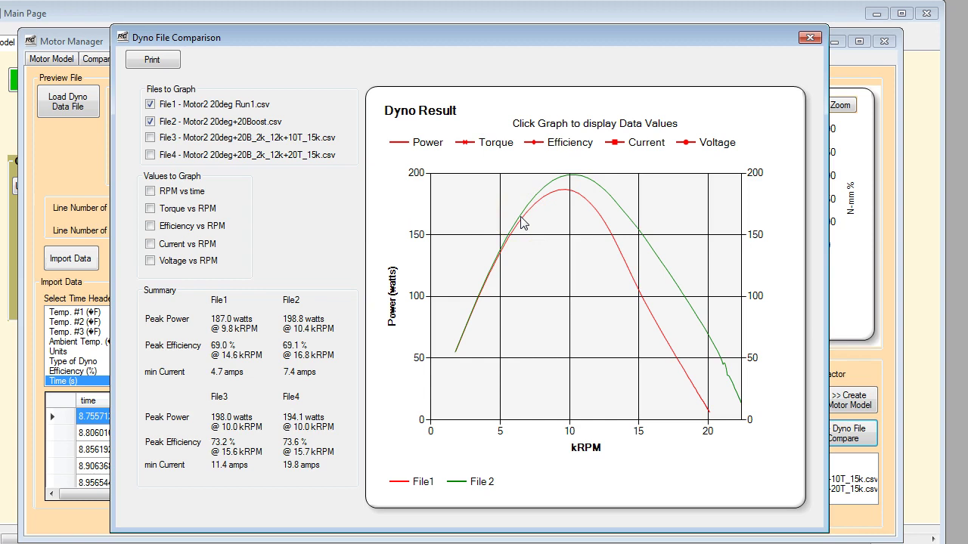
left_click(550, 194)
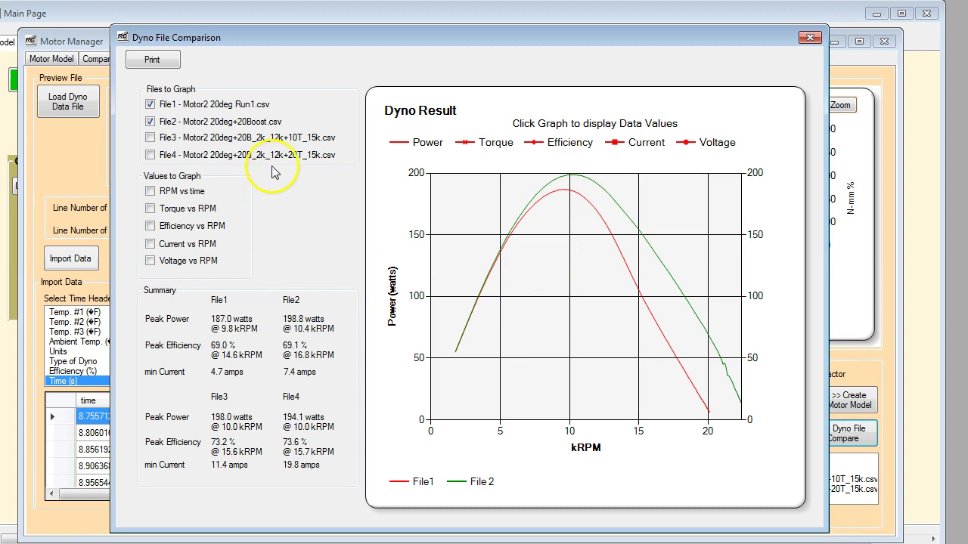
left_click(151, 139)
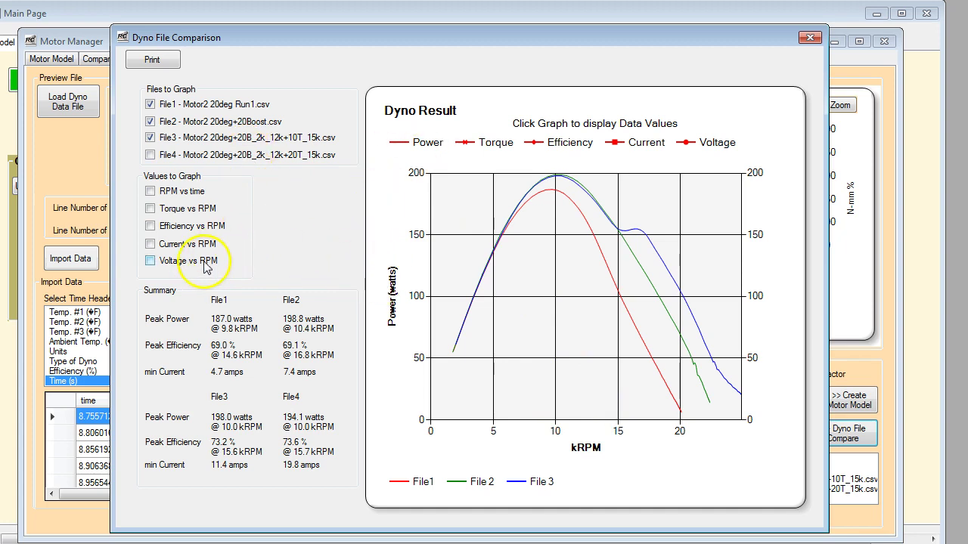
- Add current traces, mark 16.4 kRPM to read each run's values, and include File4
left_click(150, 244)
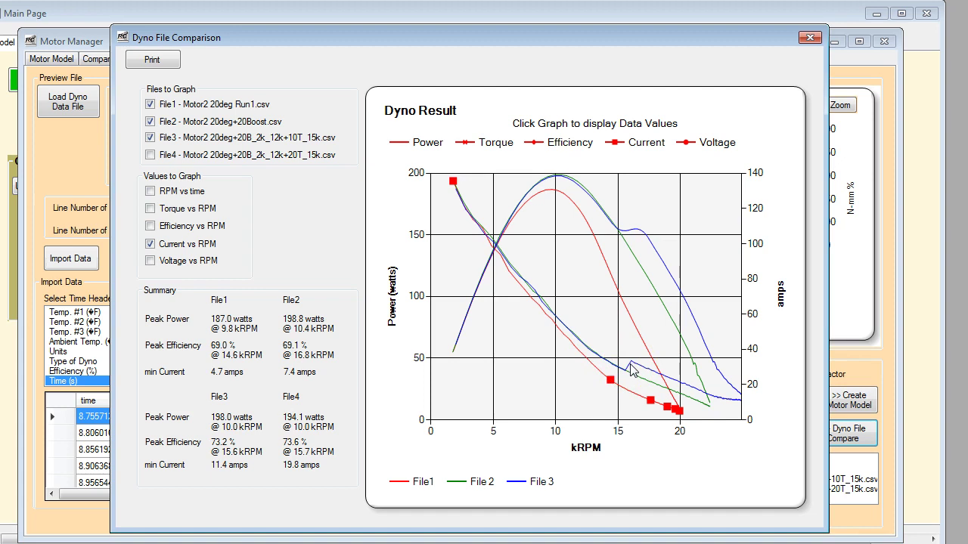
left_click(630, 365)
left_click(633, 370)
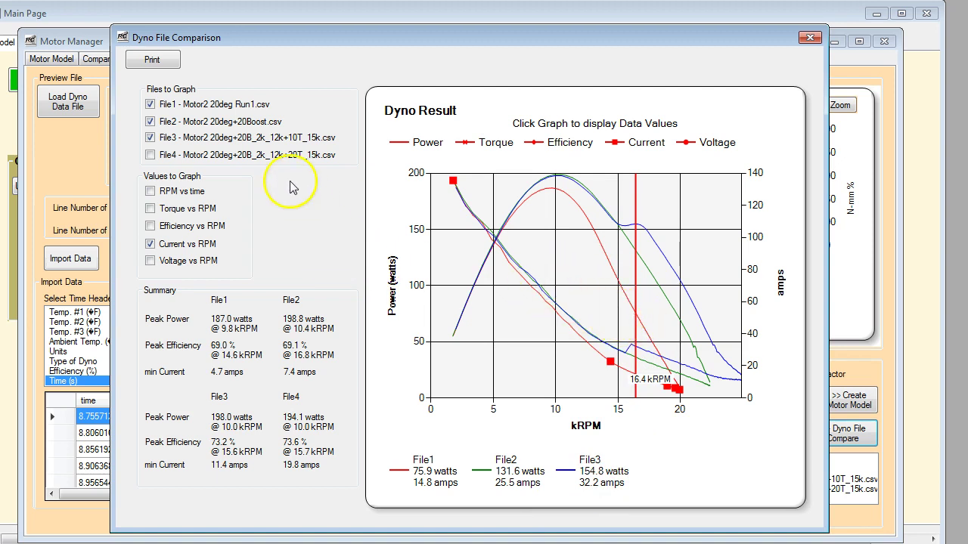
left_click(150, 156)
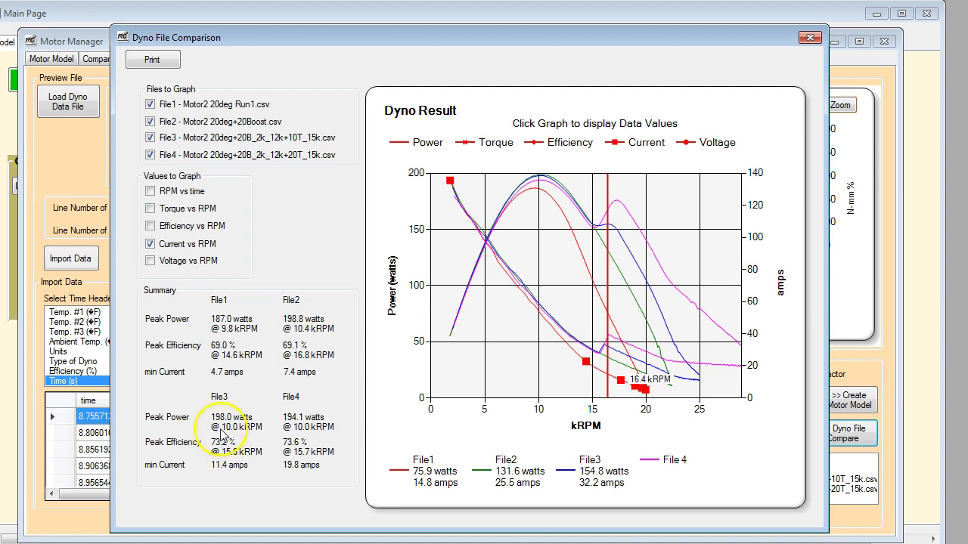
- Swap current traces for torque vs RPM and mark 17.2 kRPM
left_click(150, 210)
left_click(150, 245)
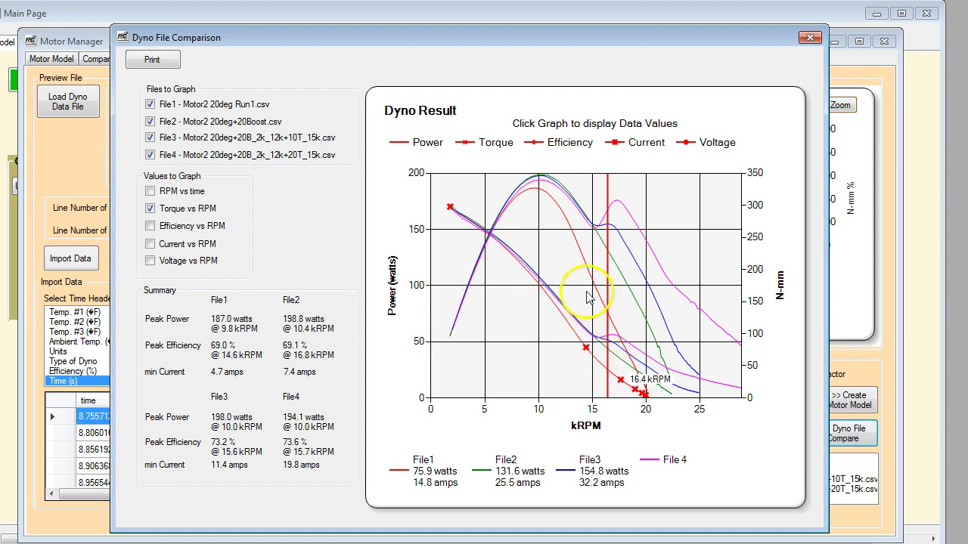
left_click(617, 202)
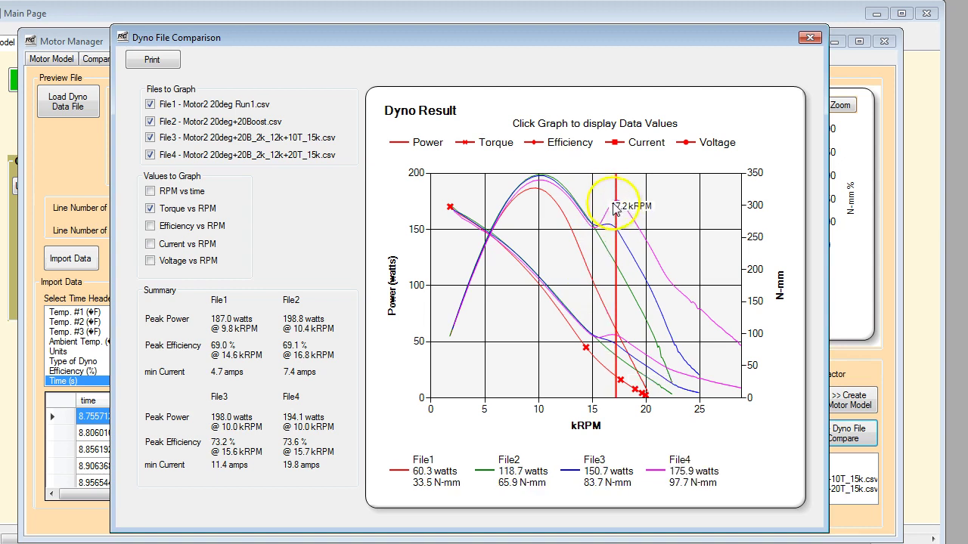
- Drop File2, File3 and File1 curves from the graph
left_click(149, 122)
left_click(149, 137)
left_click(150, 104)
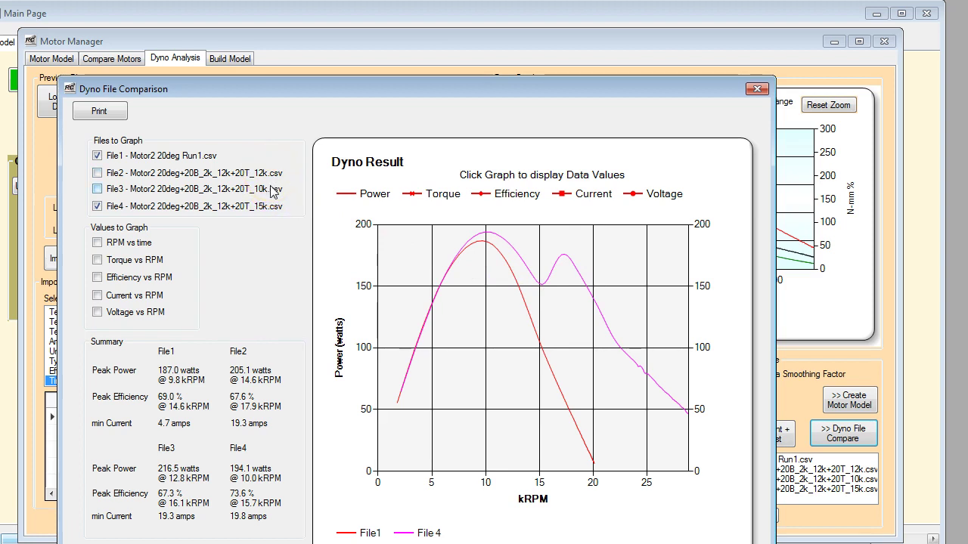
- Add the new turbo runs' File2 and File3 power curves to the graph
left_click(96, 174)
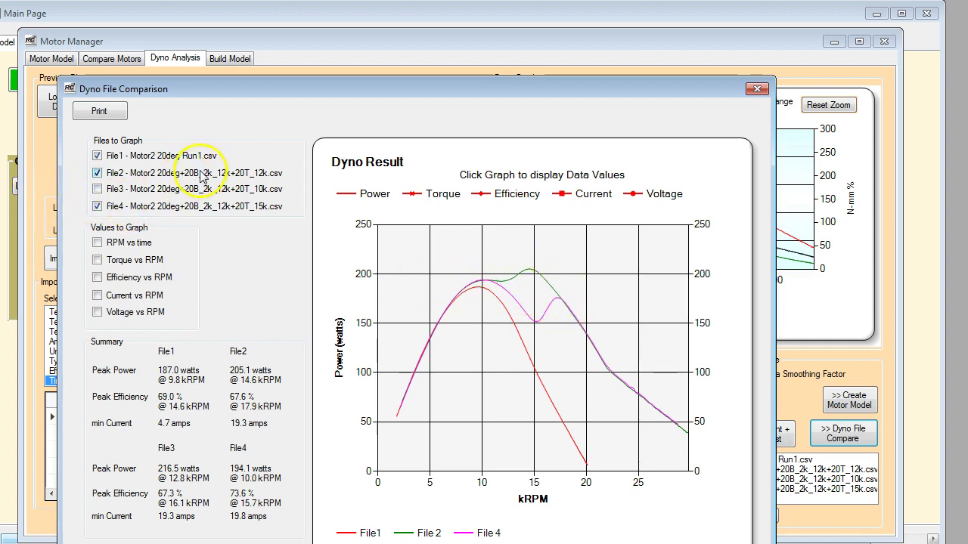
left_click(97, 189)
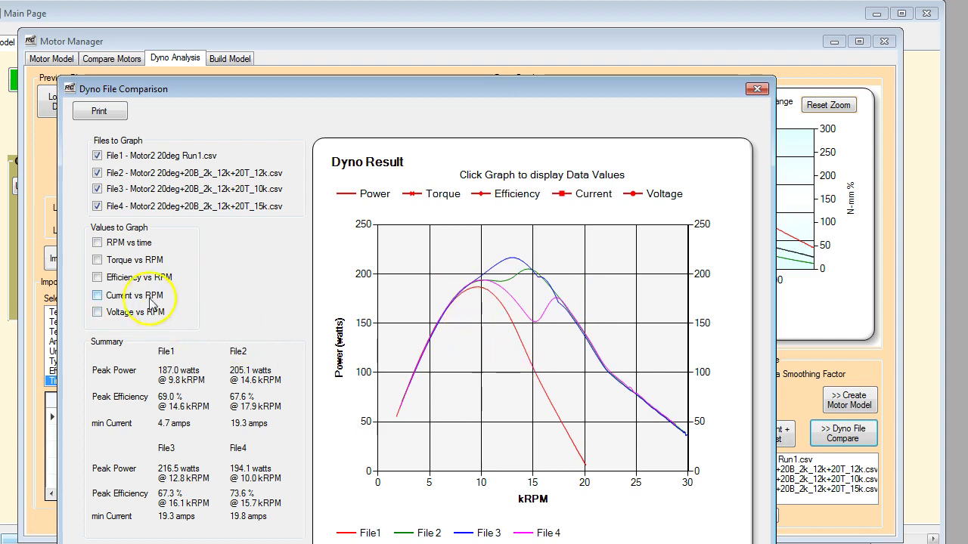
- Turn on torque vs RPM and drop File1 and File4, keeping File3 graphed
left_click(97, 260)
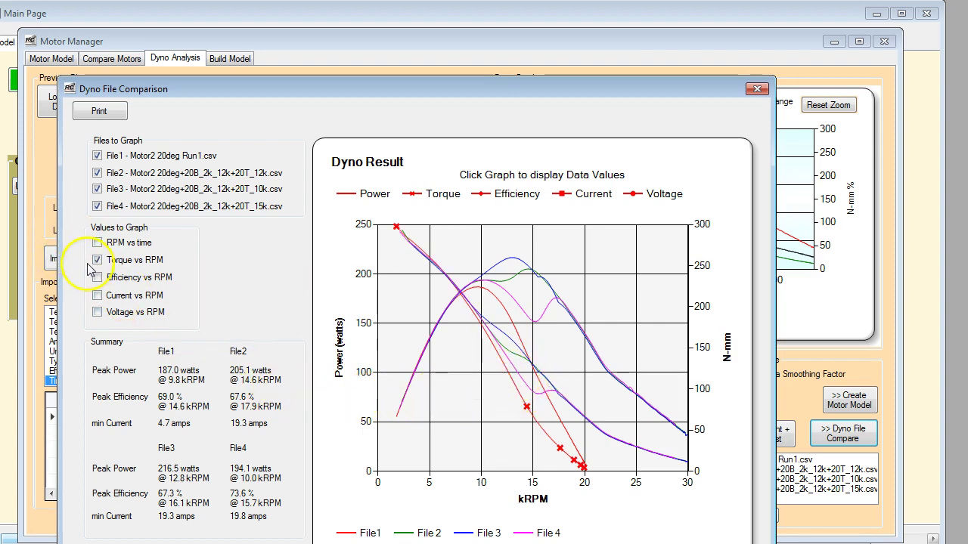
left_click(97, 156)
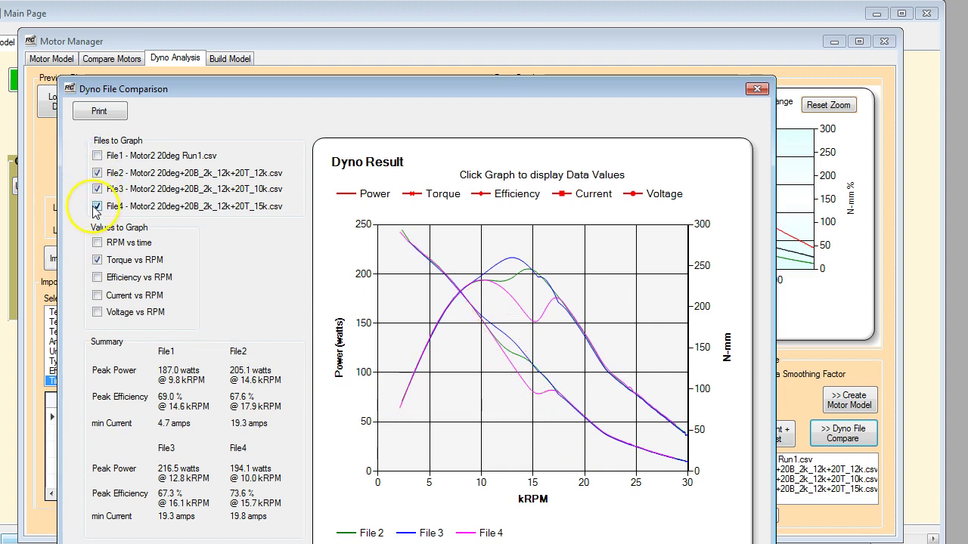
left_click(97, 206)
left_click(95, 190)
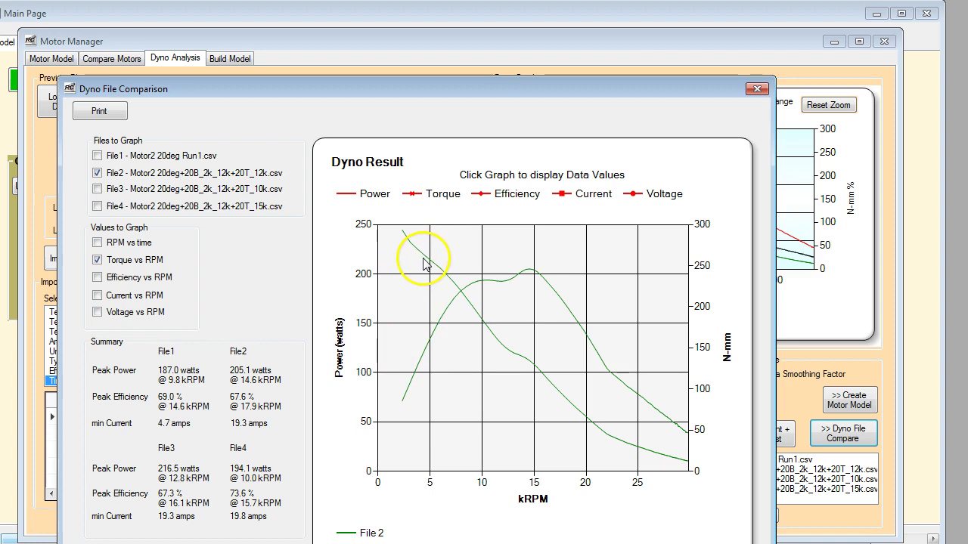
left_click(97, 189)
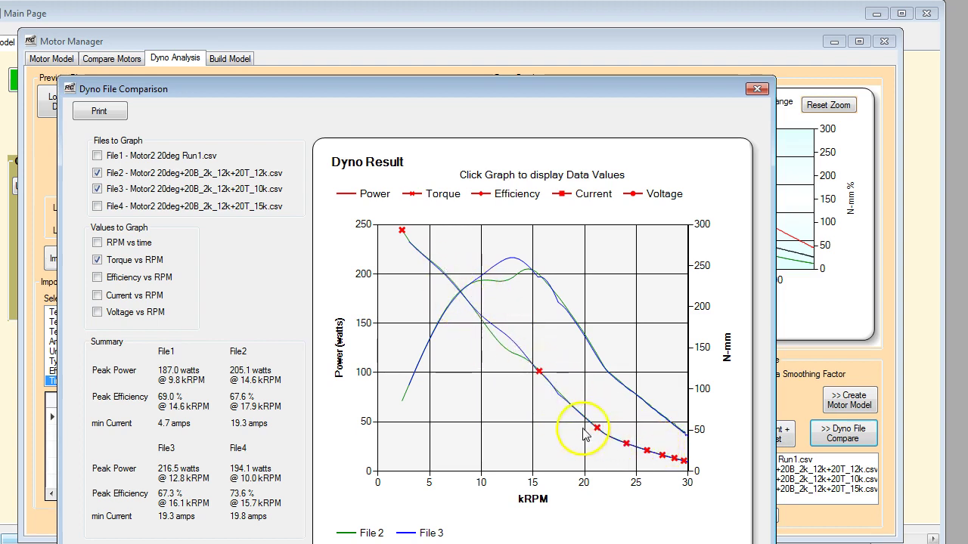
- Add File4 back, toggle File3 off and on, then close the comparison window
left_click(97, 207)
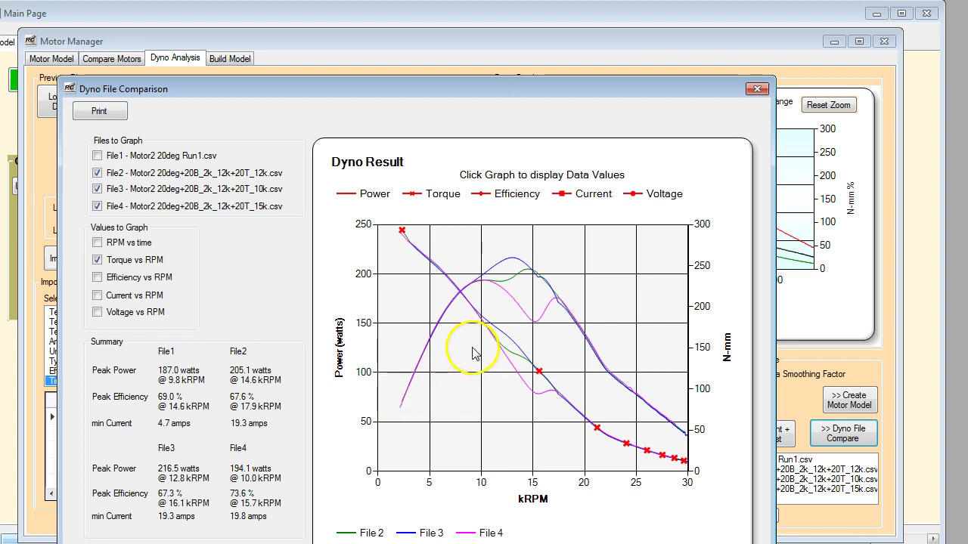
left_click(98, 189)
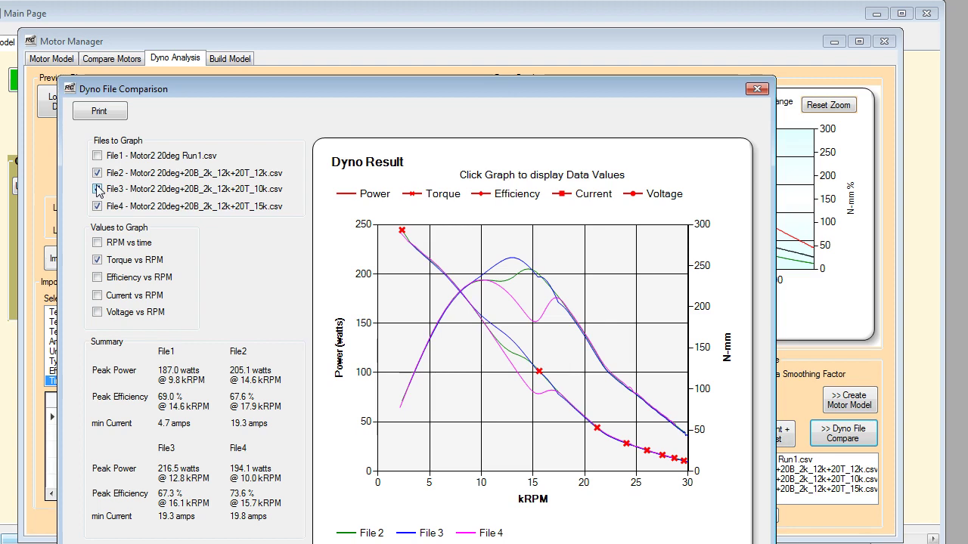
left_click(98, 189)
left_click(98, 190)
left_click(98, 201)
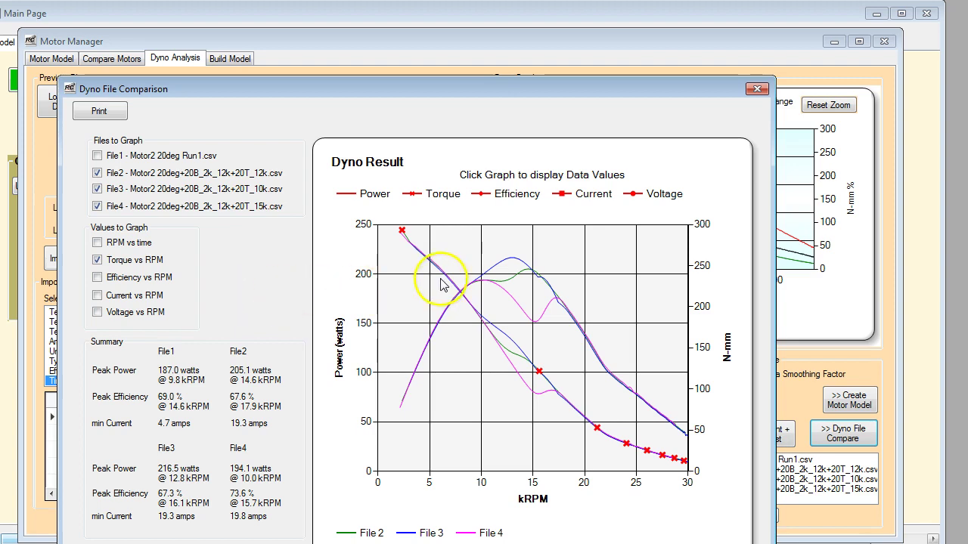
left_click(850, 356)
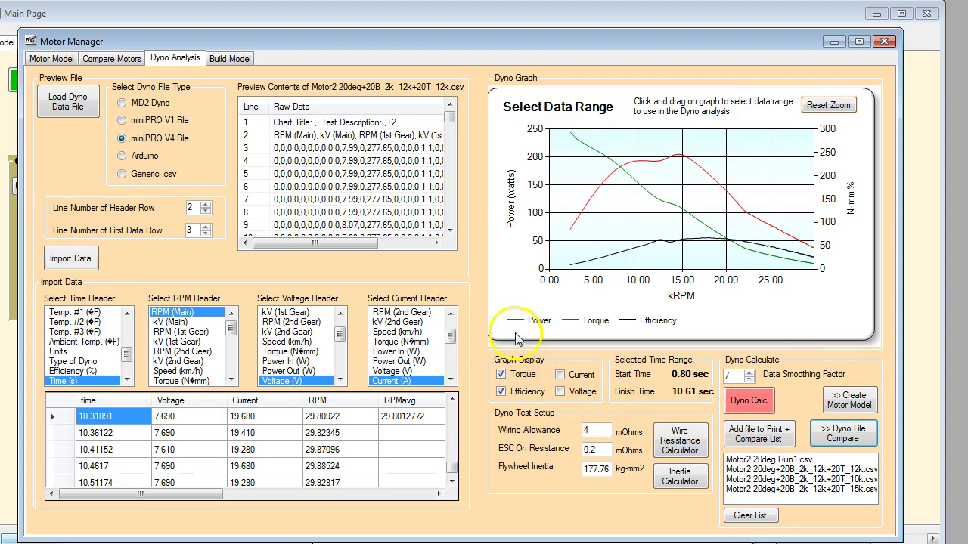
- Load 20deg+30B_2k_12k+20T_10k.csv and calculate dyno results over 0.80–9.58 s
left_click(55, 107)
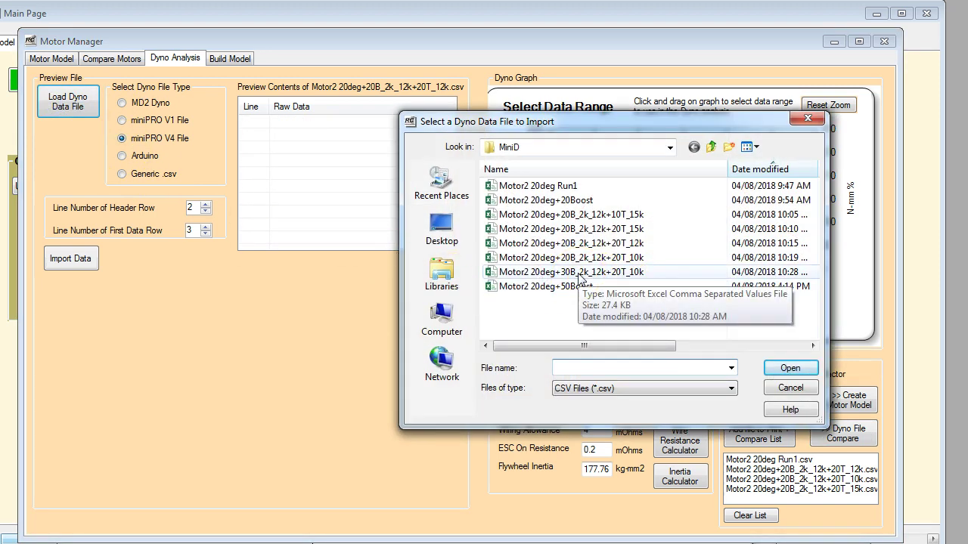
left_click(579, 272)
left_click(794, 369)
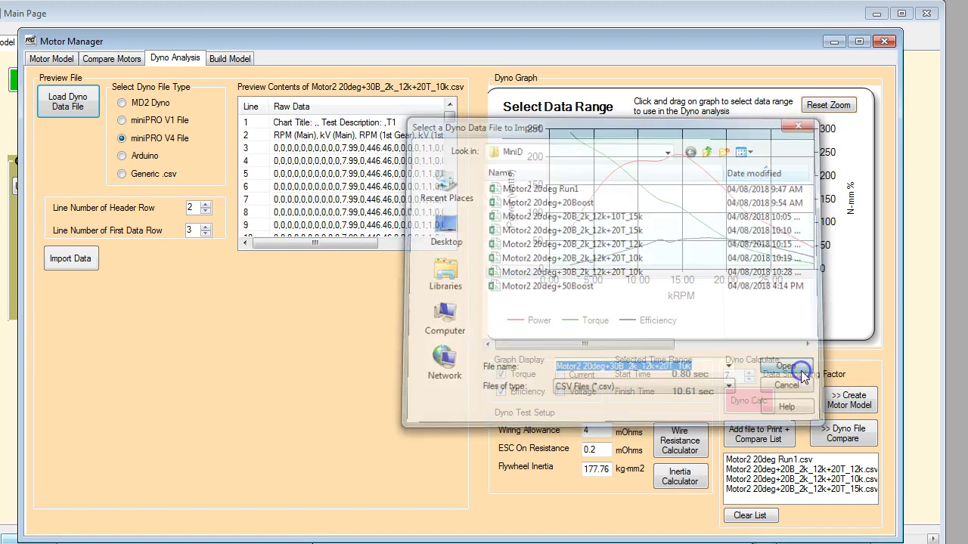
left_click(81, 264)
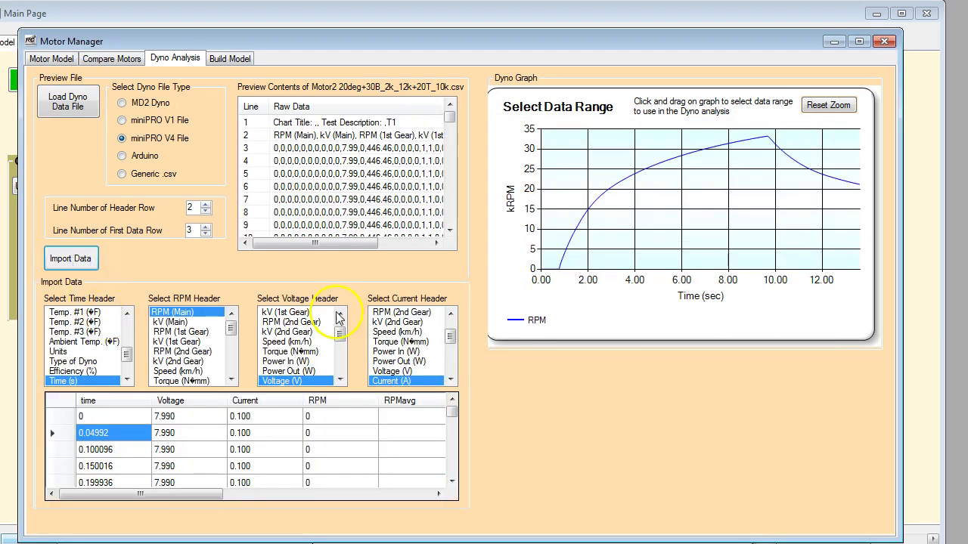
left_click_drag(560, 271, 766, 246)
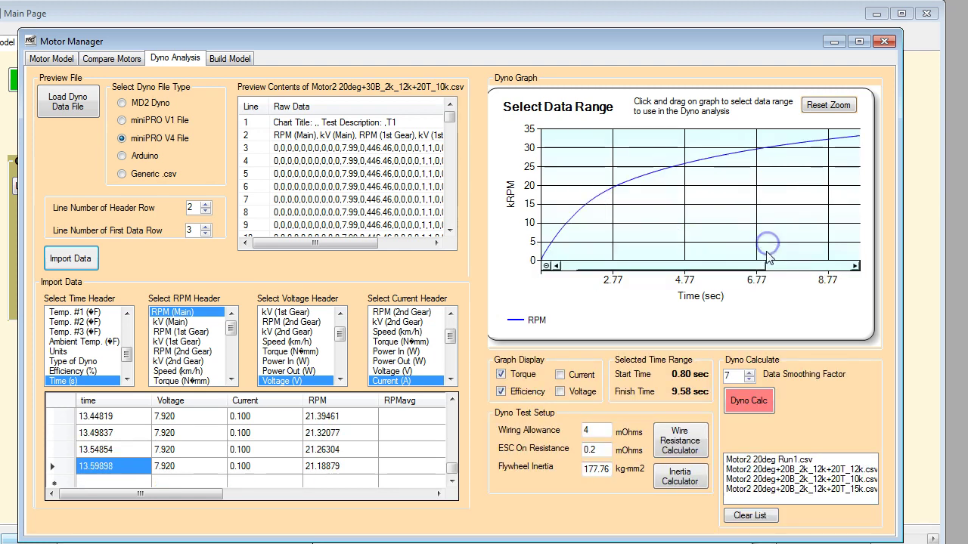
left_click(748, 404)
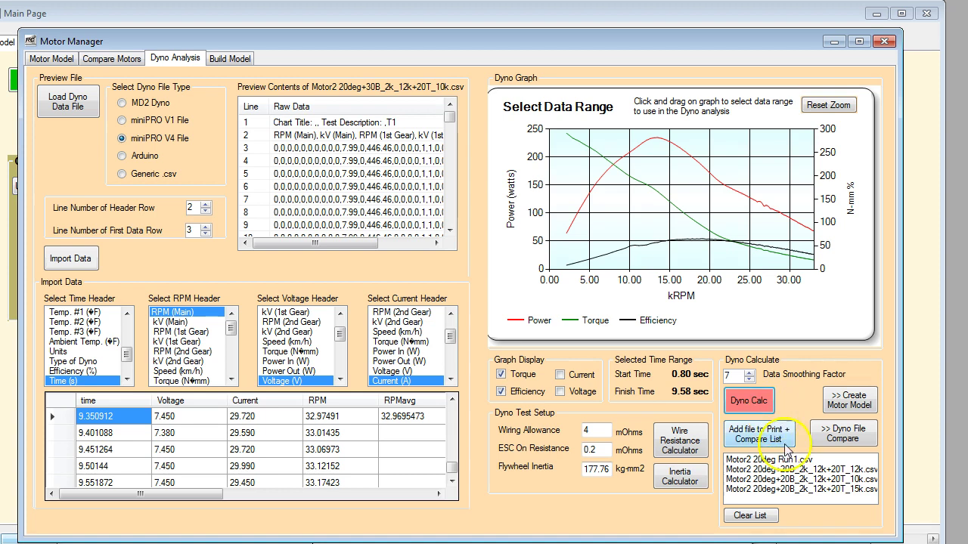
- Add the 30B run to the compare list and remove Motor2 20deg Run1.csv
left_click(777, 437)
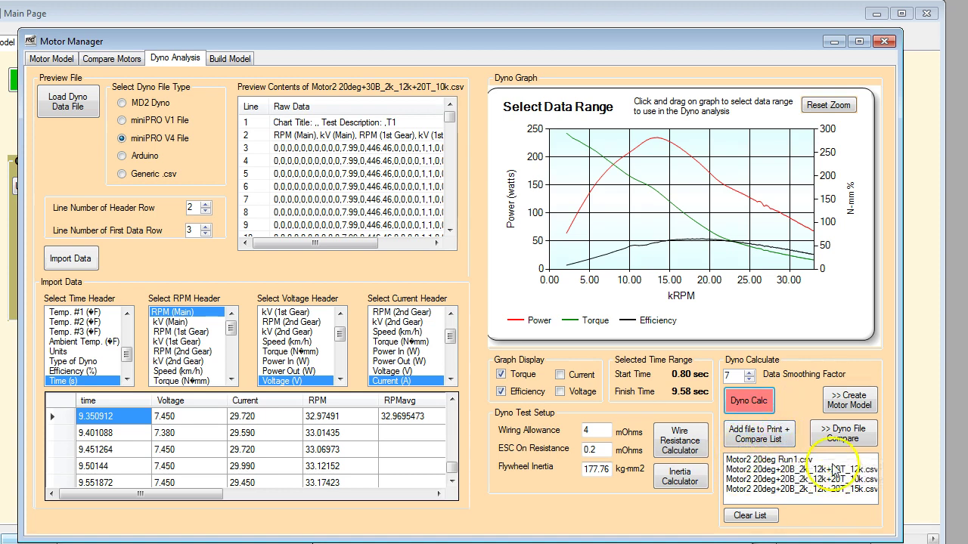
double_click(760, 461)
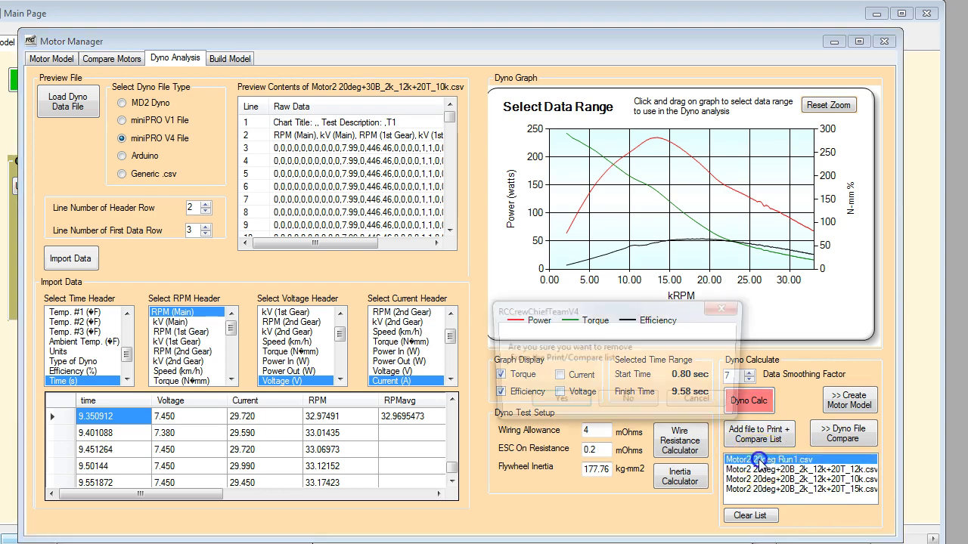
left_click(573, 406)
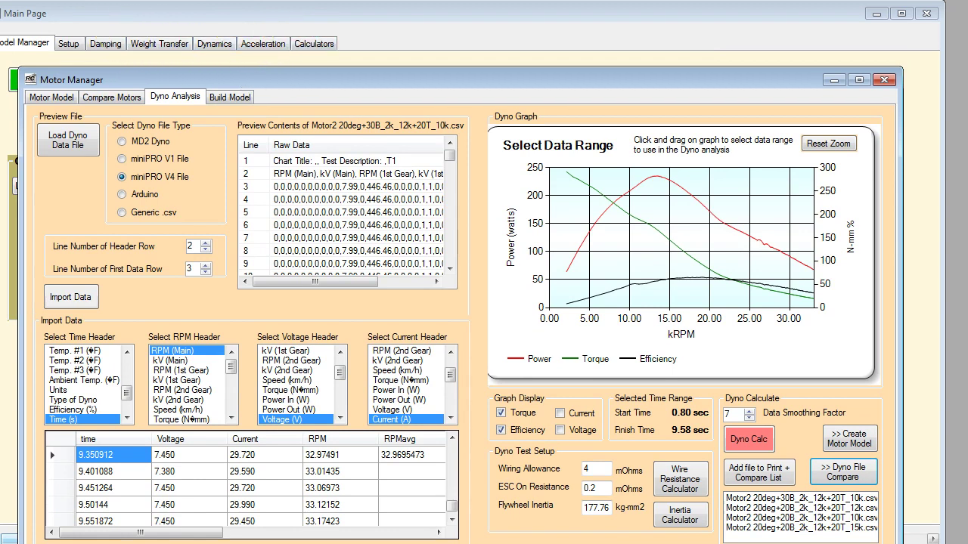
- Close the outdated Dyno File Comparison window
left_click(84, 1)
left_click(125, 57)
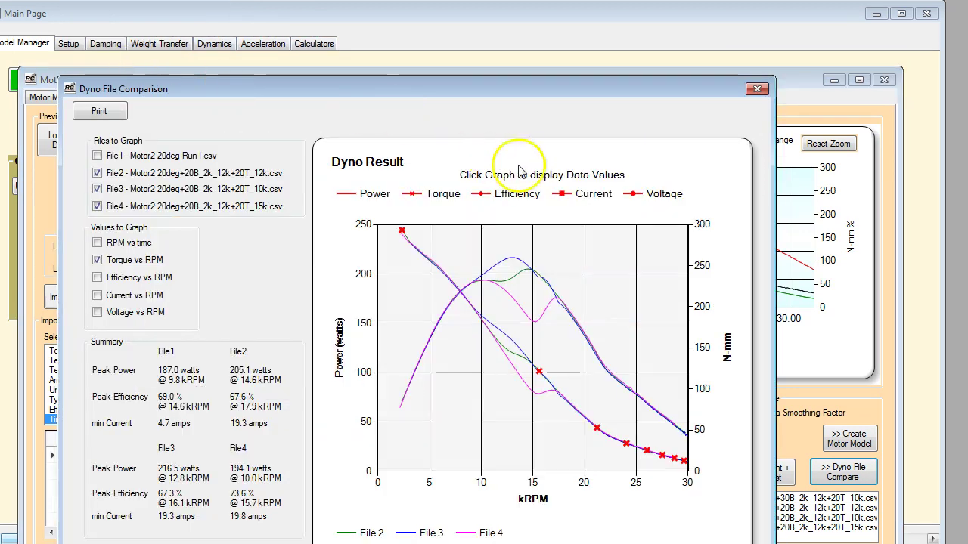
left_click_drag(514, 85, 541, 37)
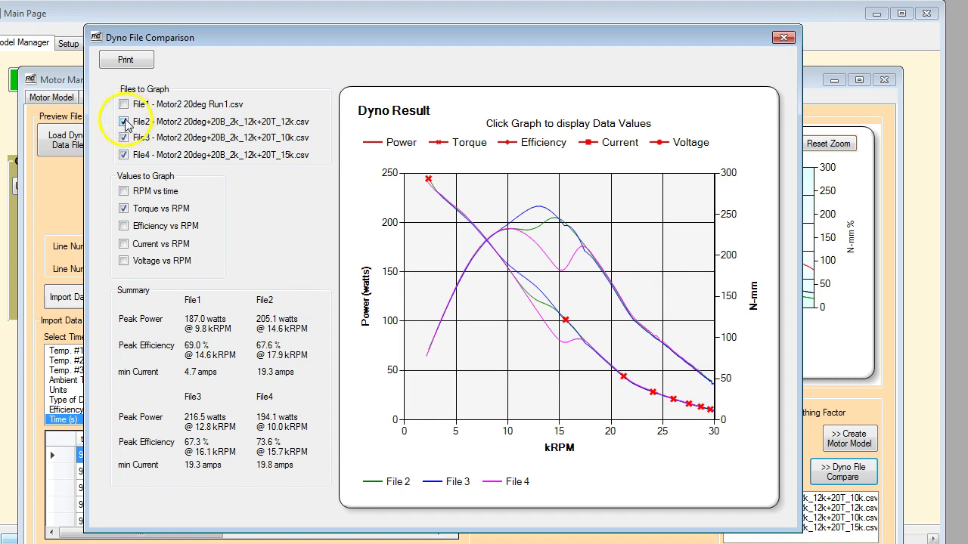
left_click(783, 37)
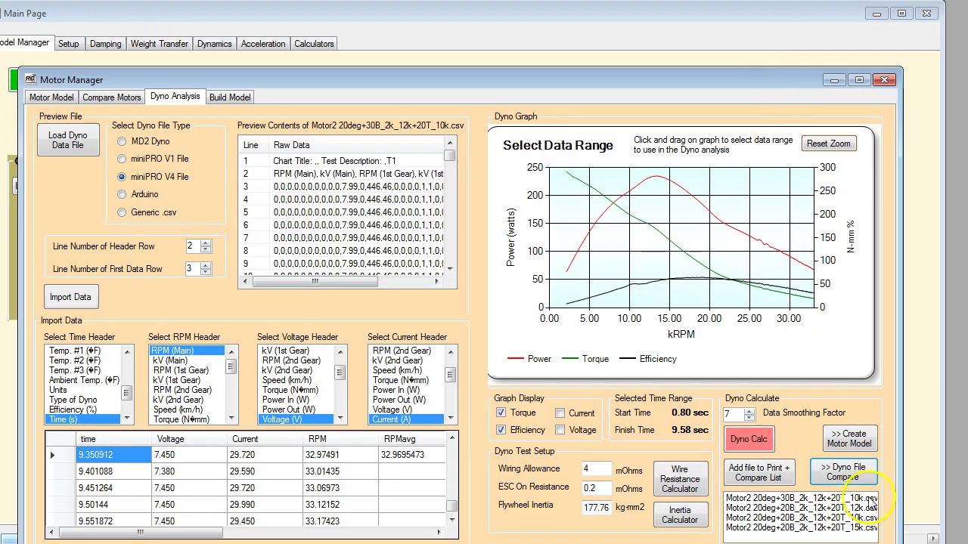
- Reopen the comparison and graph File1's power and current, peaking at 235.1 watts at 13.6 kRPM
left_click(843, 471)
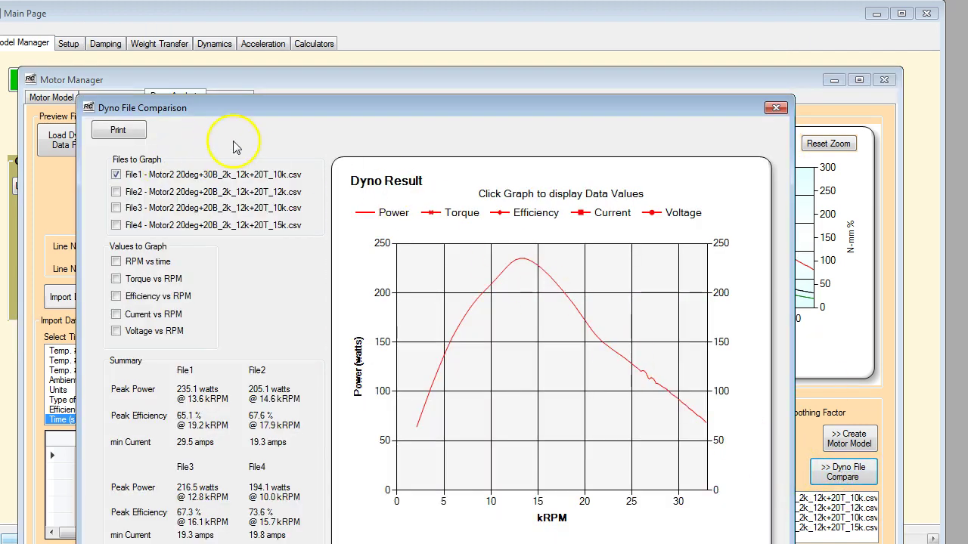
left_click_drag(260, 112, 262, 47)
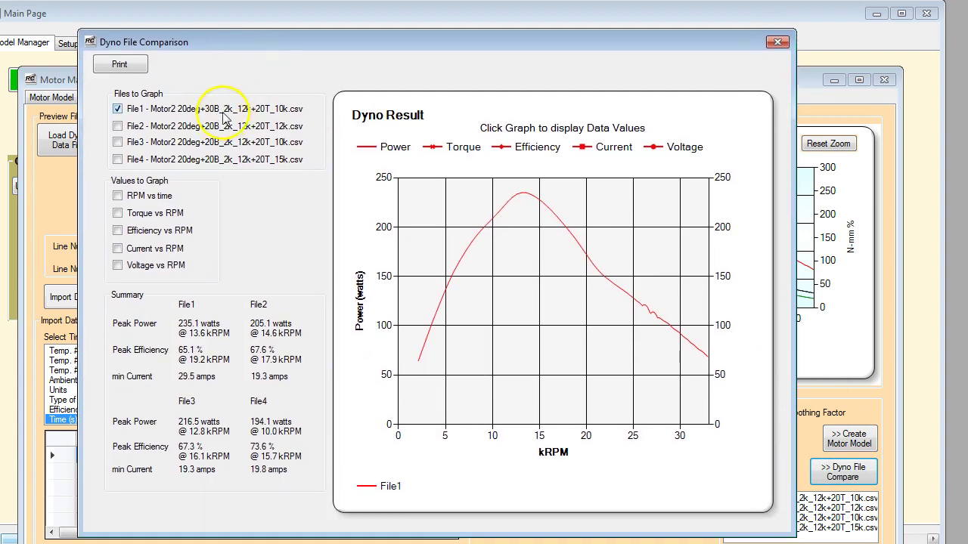
left_click(118, 142)
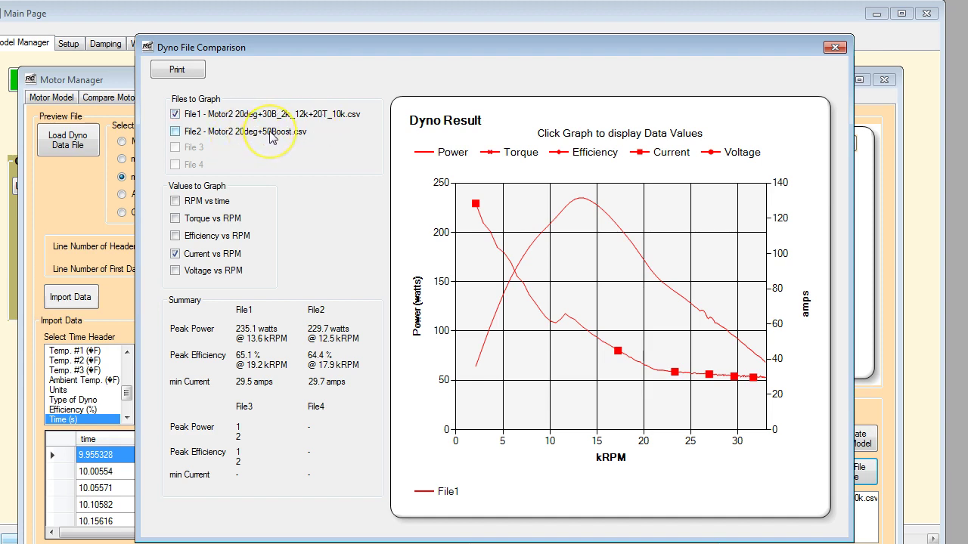
- Overlay the 50Boost run as File2, peaking at 229.7 watts at 12.5 kRPM
left_click(175, 134)
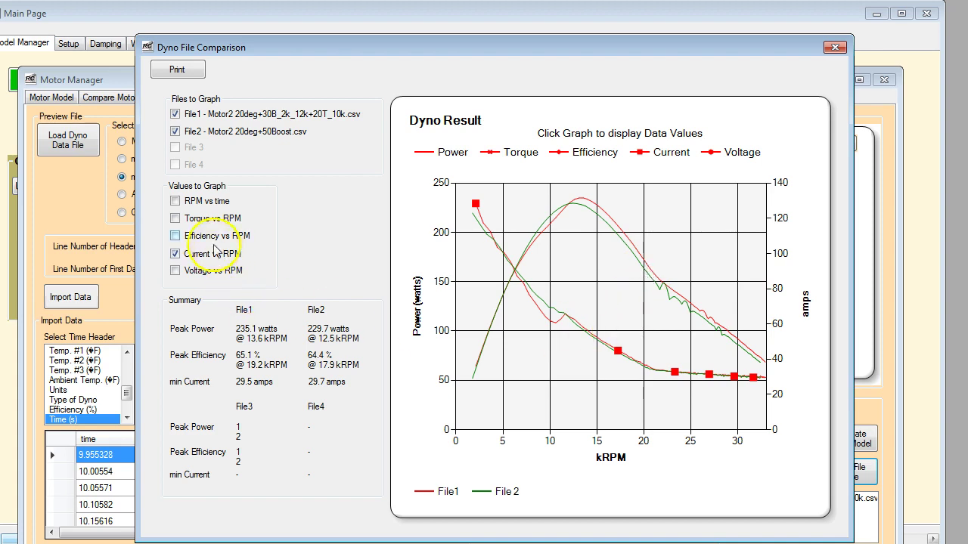
- Add voltage traces and read values at 24.9 kRPM: File1 128.8 watts, File2 119.3 watts
left_click(175, 270)
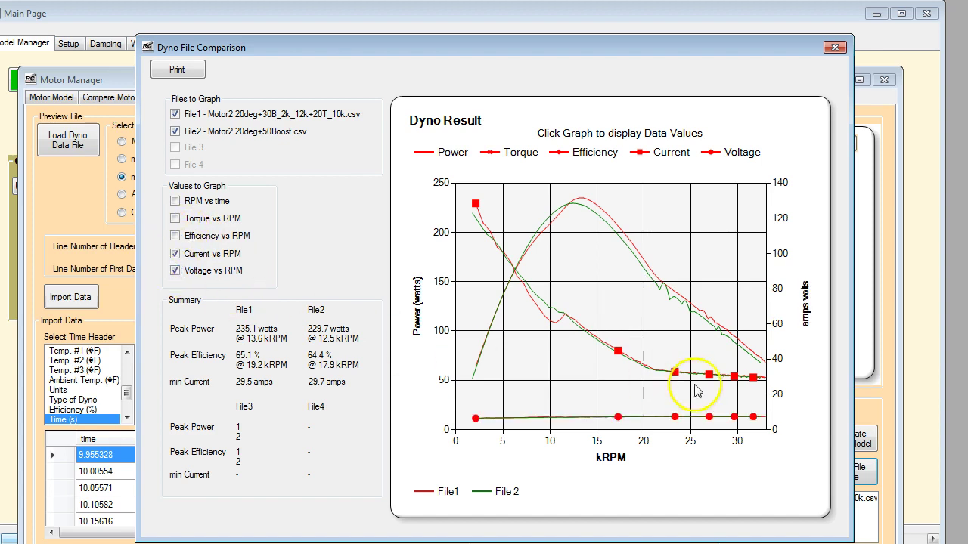
left_click(690, 420)
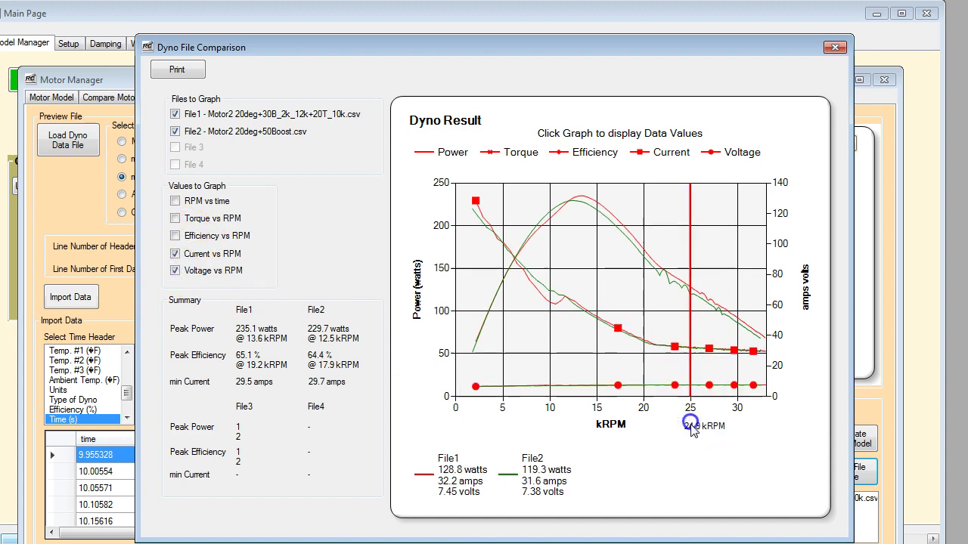